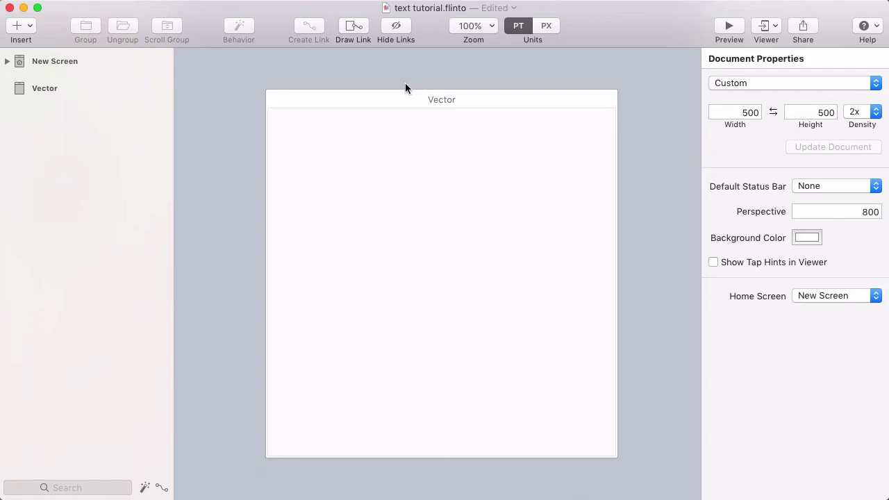
Draw a closed four-sided vector shape with straight edges in the upper part of the Vector screen.
left_click(21, 28)
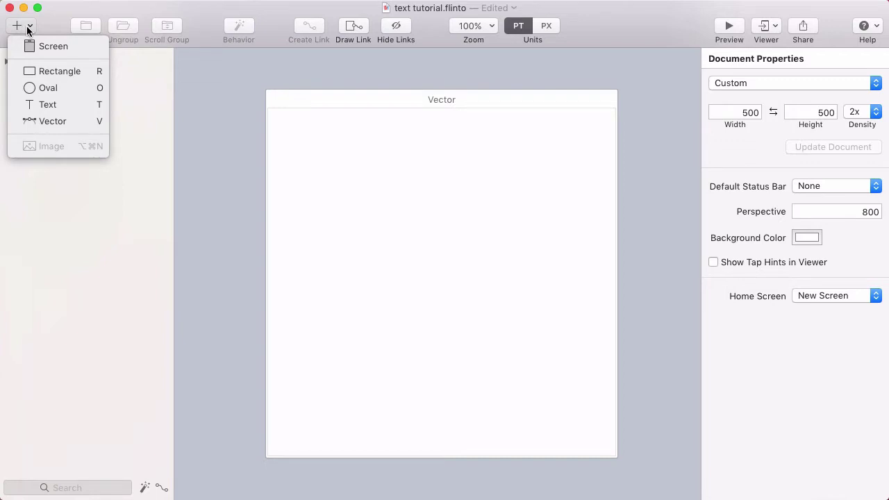
left_click(53, 122)
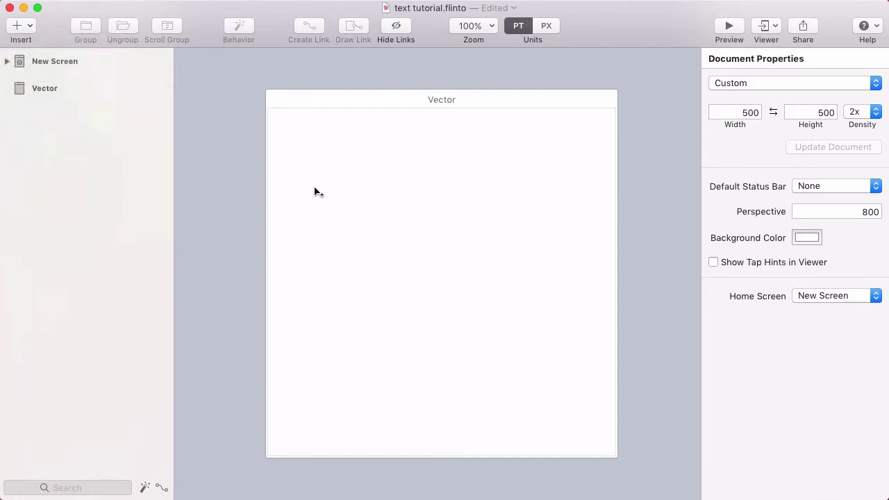
left_click(348, 216)
left_click(371, 265)
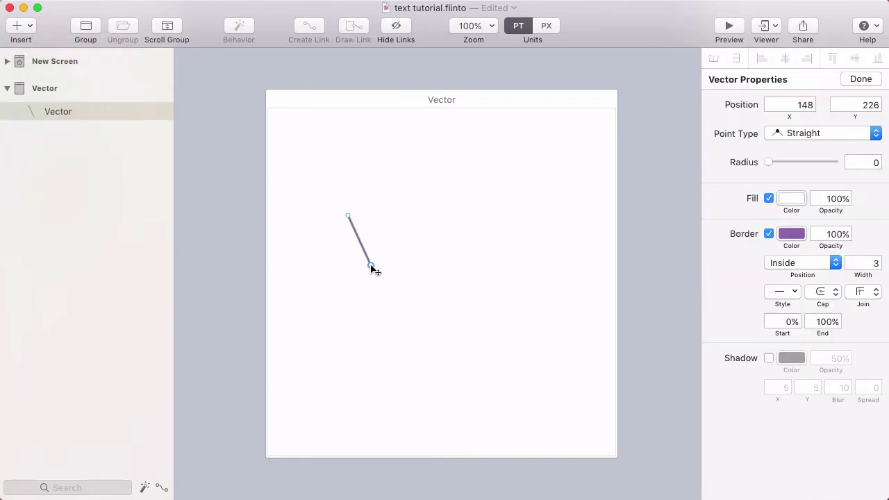
left_click(432, 222)
left_click(399, 159)
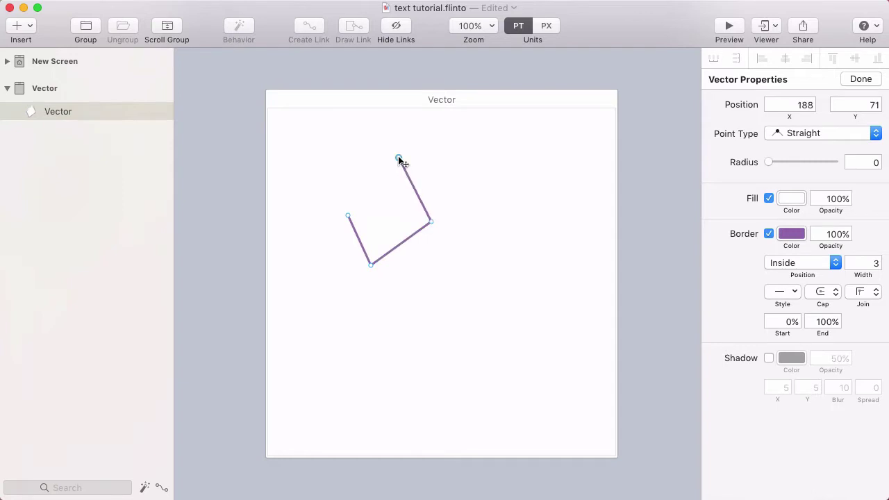
left_click(349, 217)
left_click(467, 212)
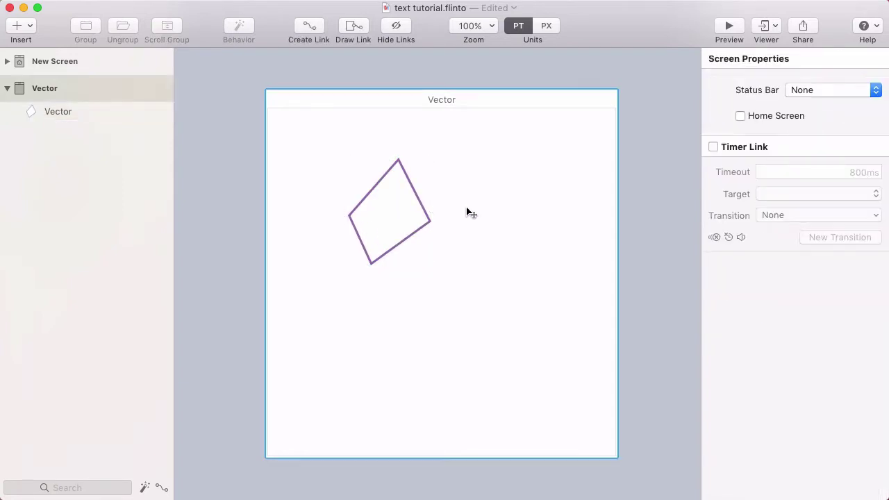
Start a second vector beside the four-sided shape at about X 309, Y 97 and add three mirrored curve points.
left_click(482, 175)
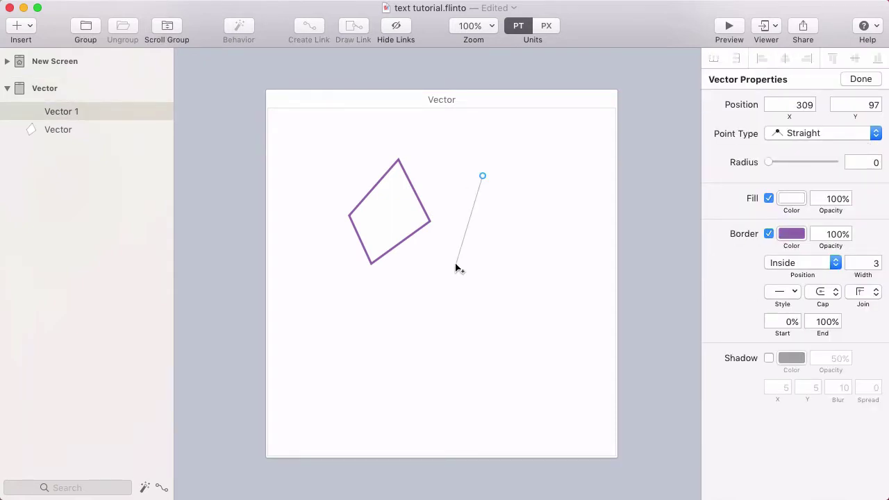
left_click_drag(453, 254, 467, 294)
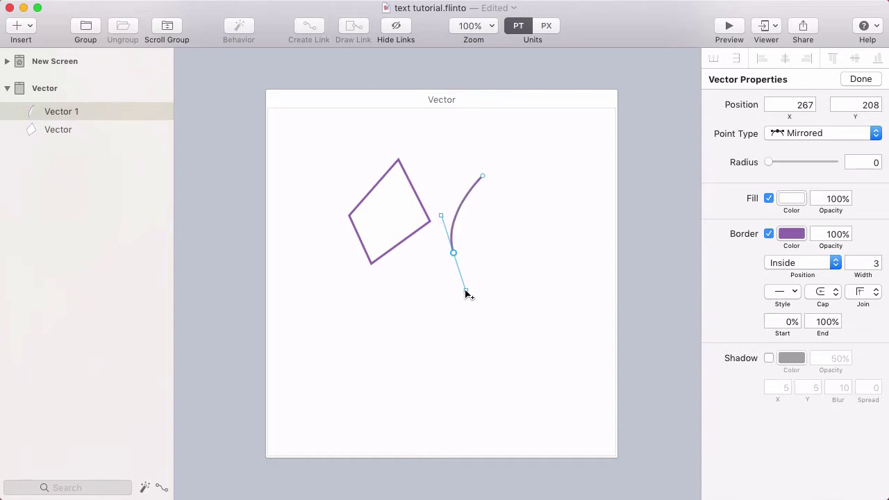
left_click_drag(552, 253, 553, 195)
left_click_drag(499, 235, 485, 202)
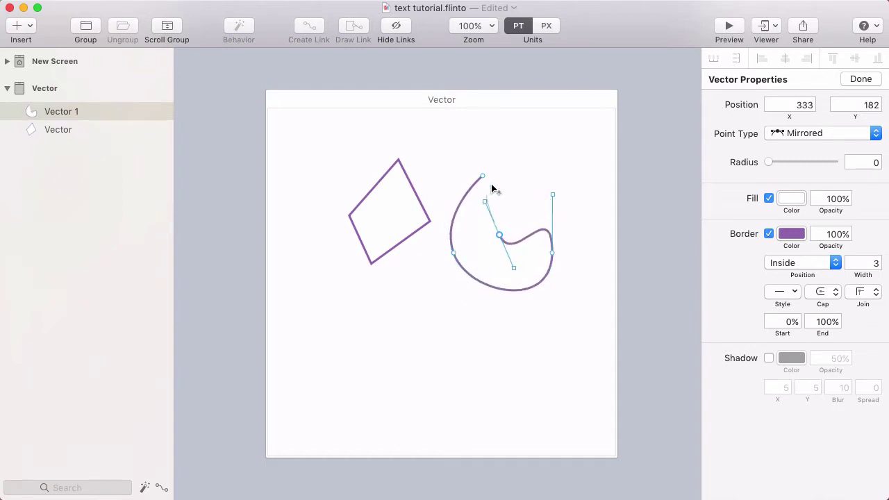
Try the Straight point type on the curve's last point, and set it to Disconnected.
left_click(783, 134)
left_click(799, 119)
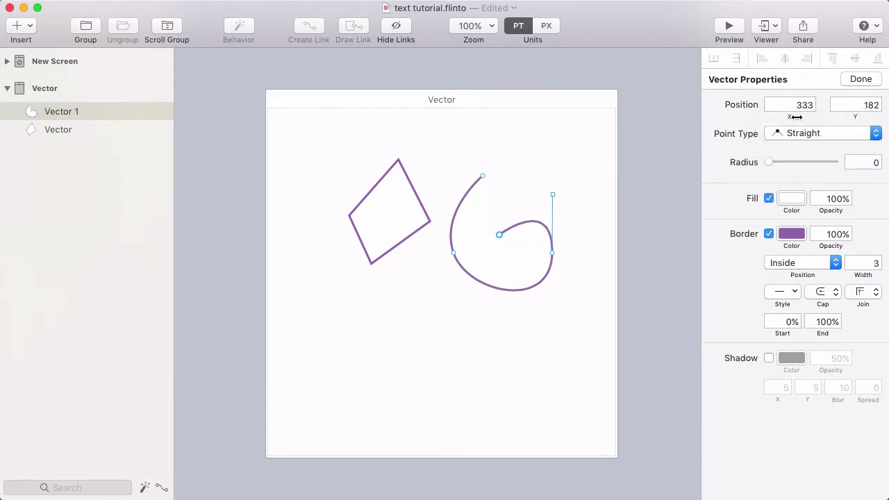
left_click(796, 136)
left_click(809, 164)
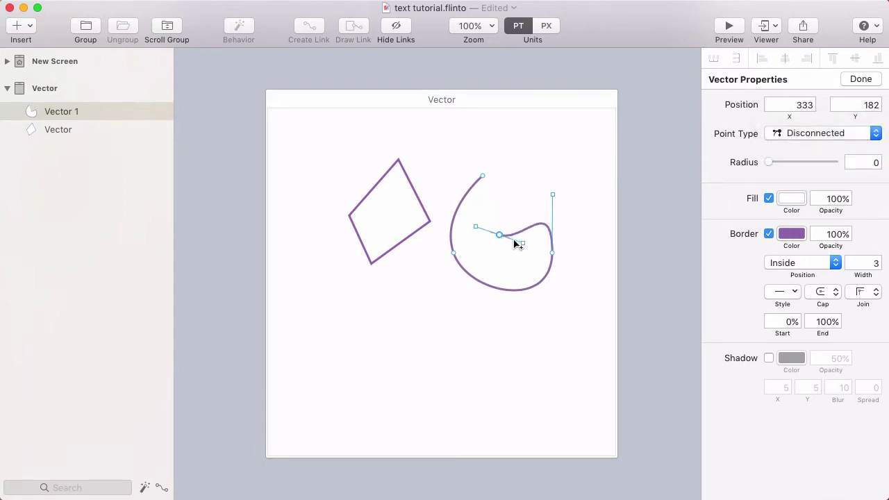
Redirect the disconnected point's two handles independently and close the path with a mirrored curve at its starting point, making a shape about 151 × 166.
left_click_drag(523, 243, 492, 281)
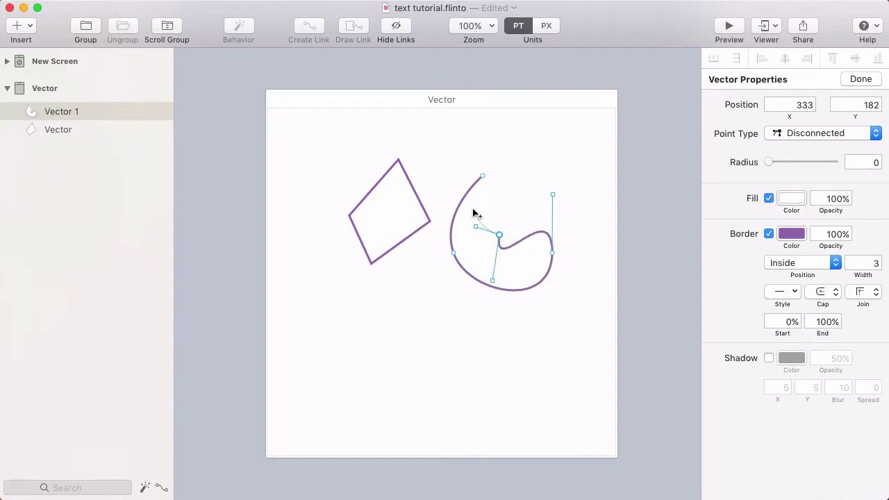
left_click_drag(476, 230, 546, 212)
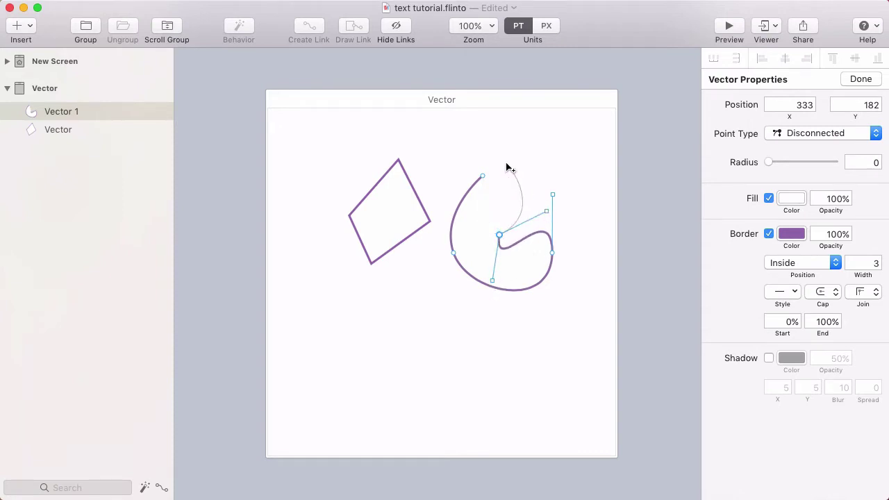
left_click_drag(484, 179, 448, 182)
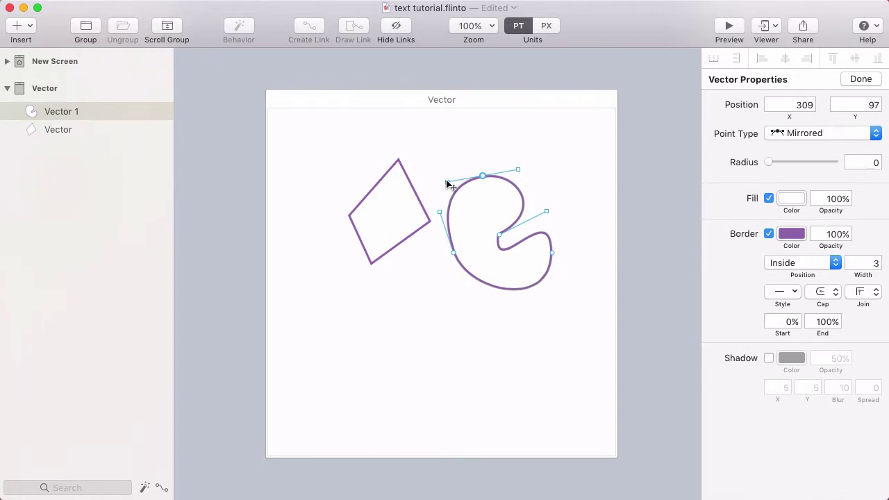
double_click(463, 143)
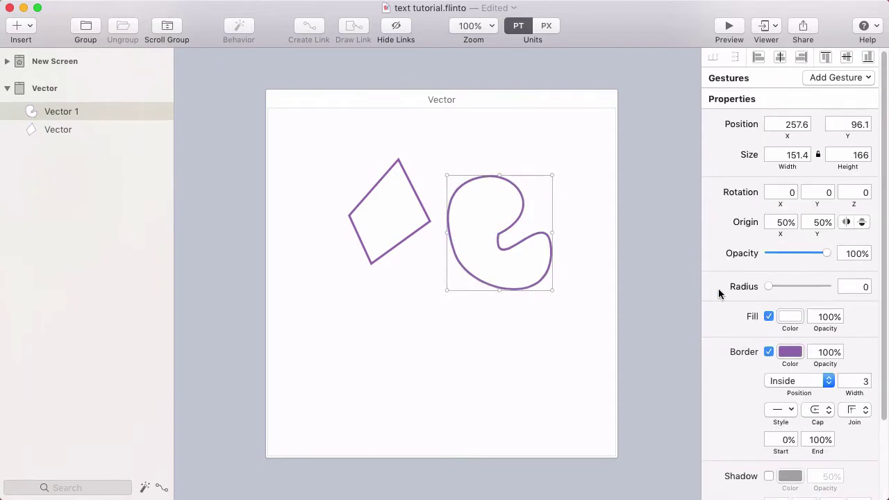
Give the curved shape a light green fill.
scroll(718, 289, "down", 3)
left_click(790, 270)
left_click_drag(777, 358, 782, 303)
left_click(732, 268)
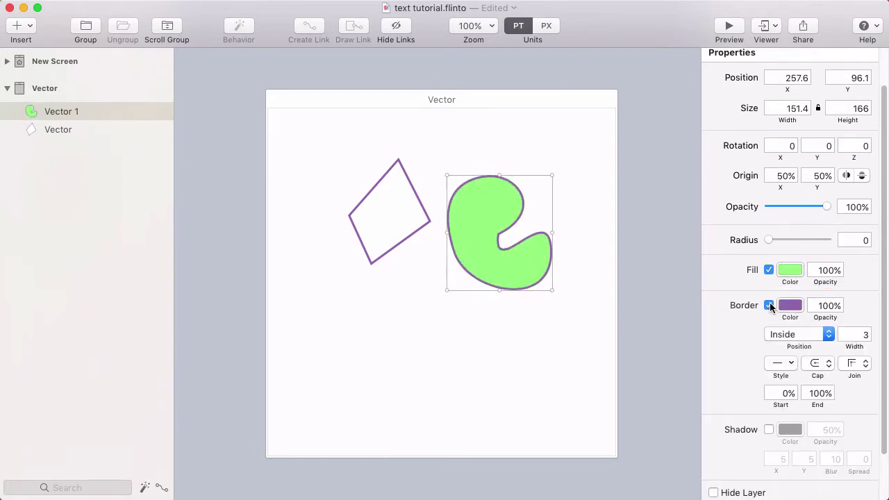
Set the curved shape's border position to Middle and its border width to 12.
left_click(769, 305)
left_click(769, 306)
left_click(781, 333)
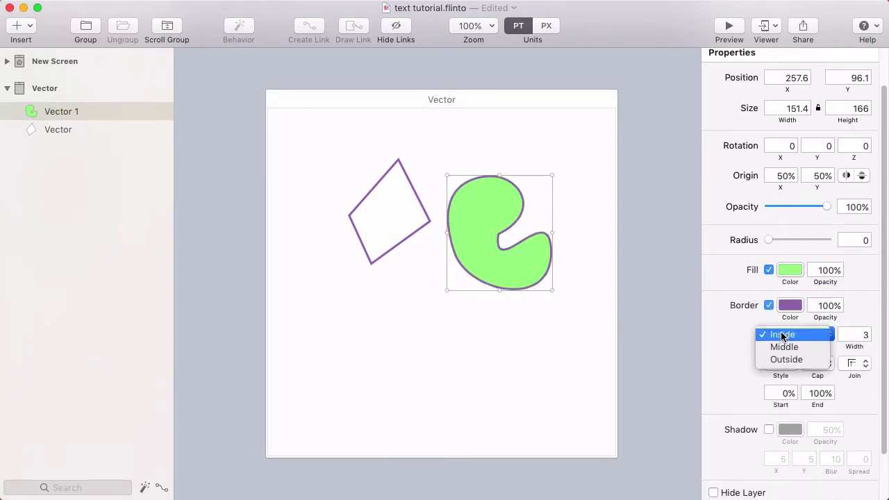
left_click(780, 344)
mouse_move(852, 347)
left_mouse_down()
mouse_move(864, 347)
mouse_move(855, 348)
left_mouse_up()
left_click(784, 365)
left_click(787, 365)
left_click(811, 367)
left_click(822, 365)
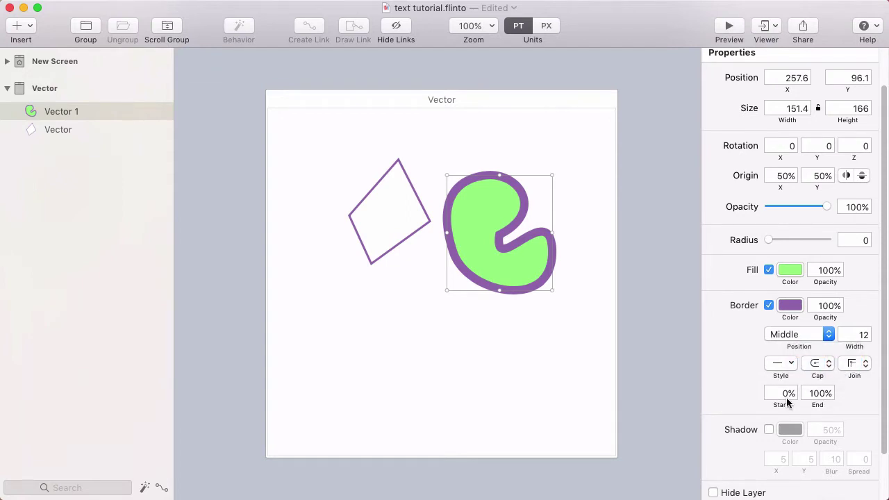
left_click_drag(785, 403, 760, 383)
Create a behavior from the green curved shape and add a second state to it.
left_click(485, 239)
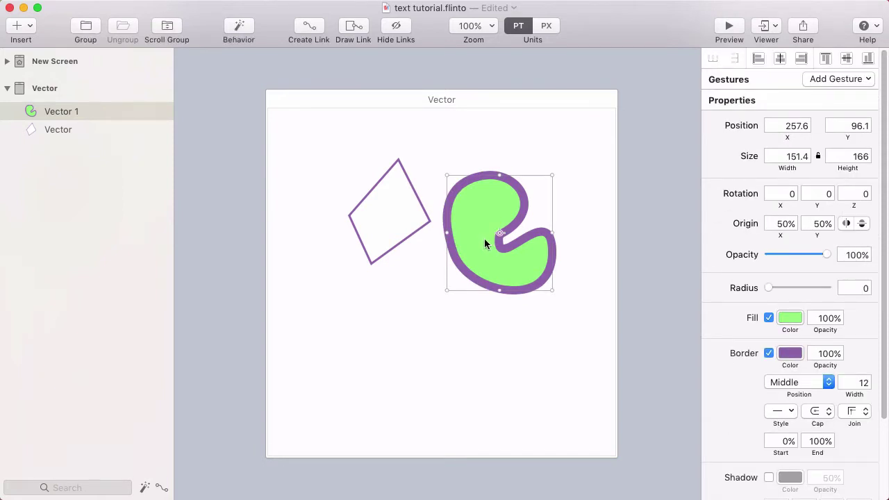
key("b")
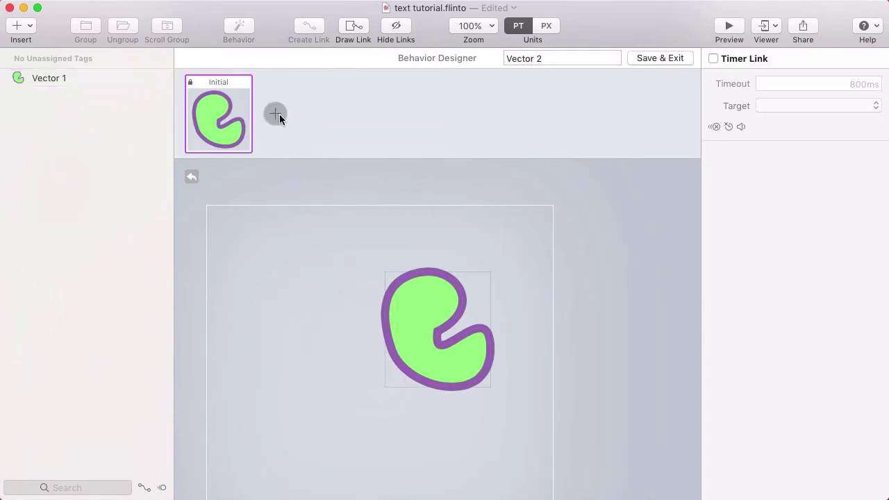
left_click(276, 114)
Change the curved shape's fill to light blue in the behavior's new state.
left_click(417, 297)
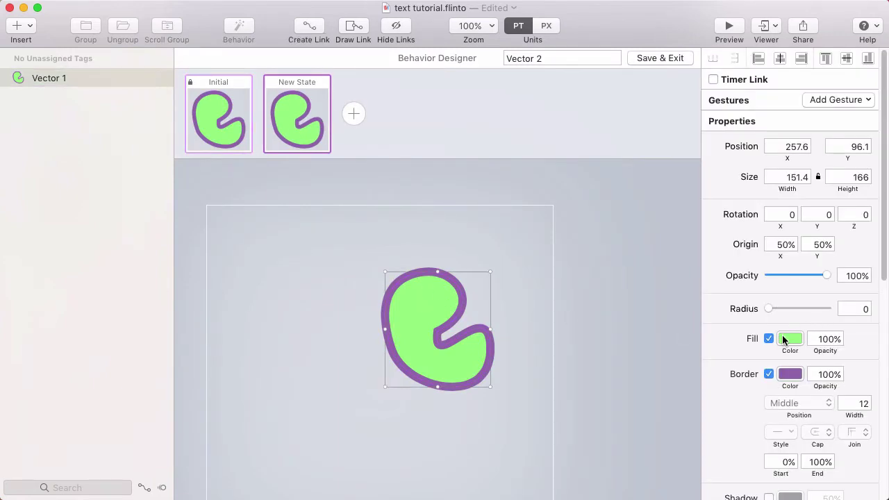
left_click(786, 339)
left_click_drag(789, 478, 800, 478)
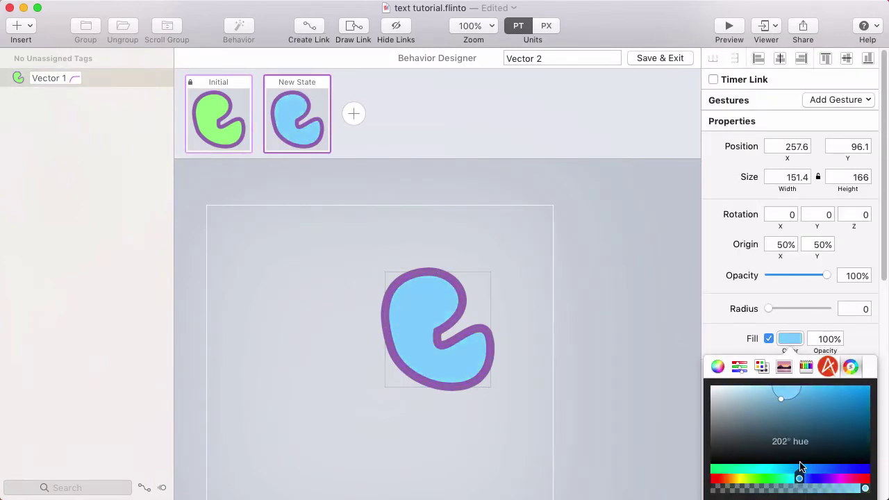
left_click(781, 398)
left_click(554, 323)
Reduce the blue shape's border width to 4 and set its border end to 0%.
left_click(423, 334)
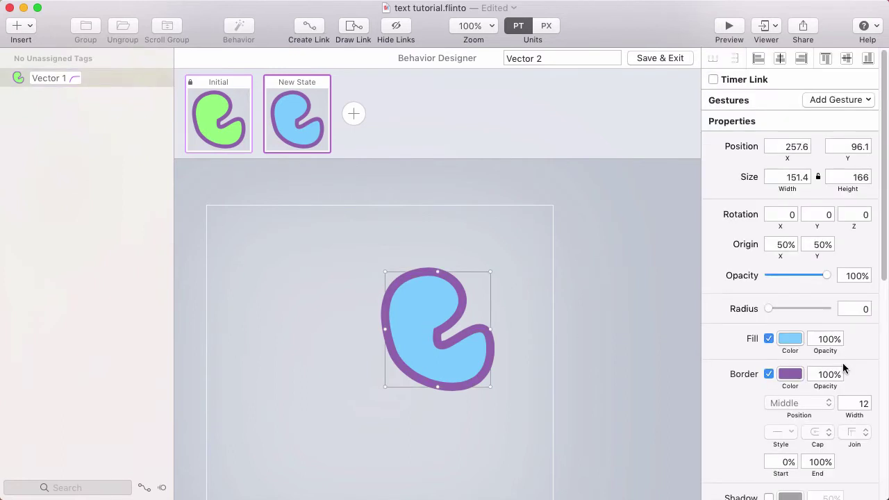
left_click_drag(854, 416, 819, 425)
left_click_drag(819, 471, 738, 471)
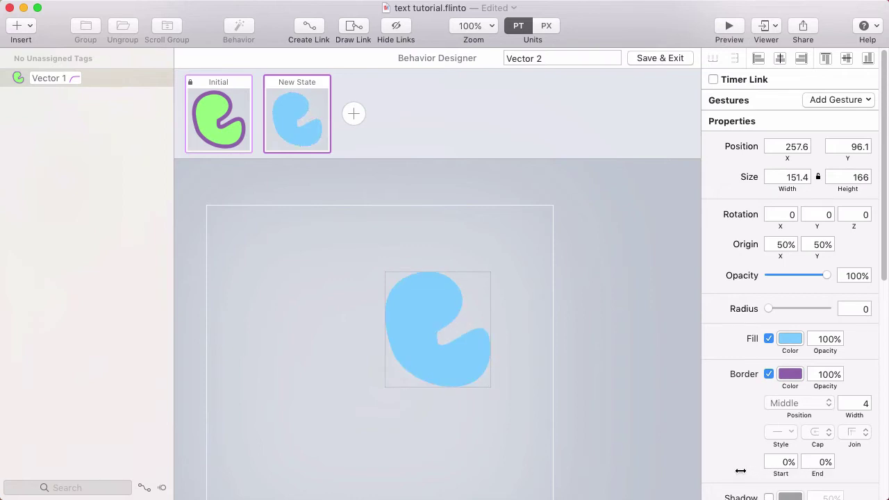
Preview the behavior's animation by switching back and forth between the Initial and New State.
left_click(227, 118)
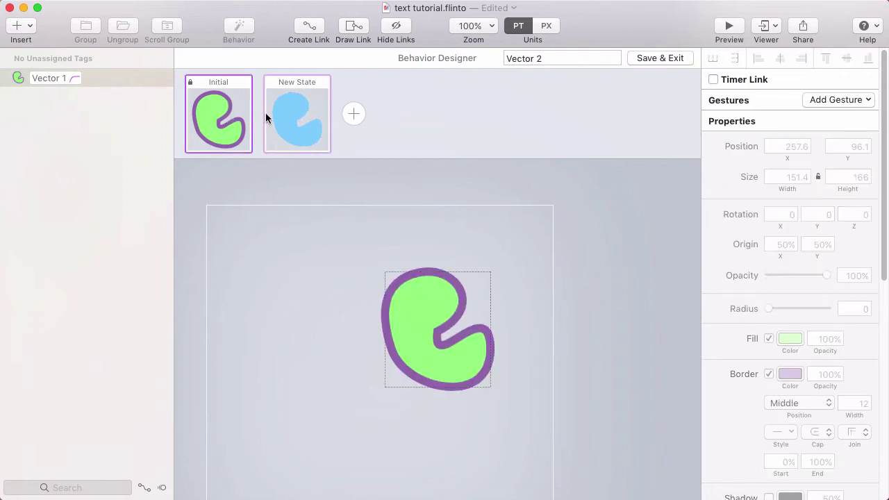
left_click(288, 118)
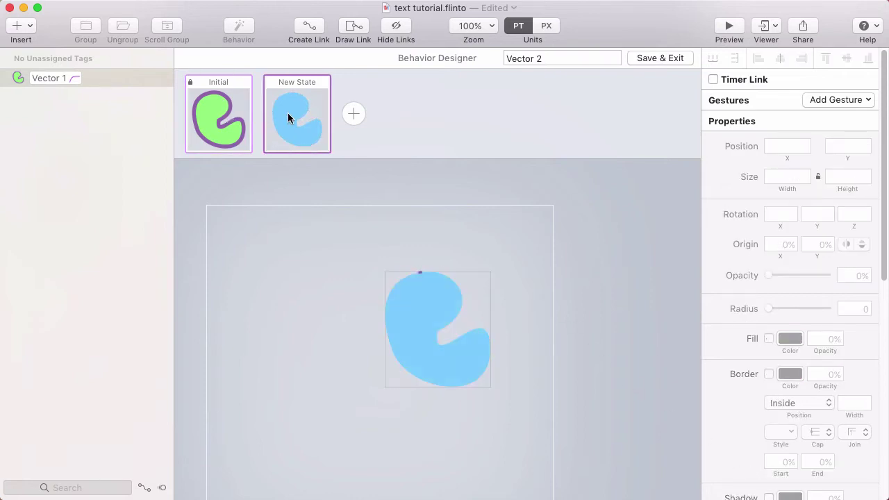
left_click(227, 118)
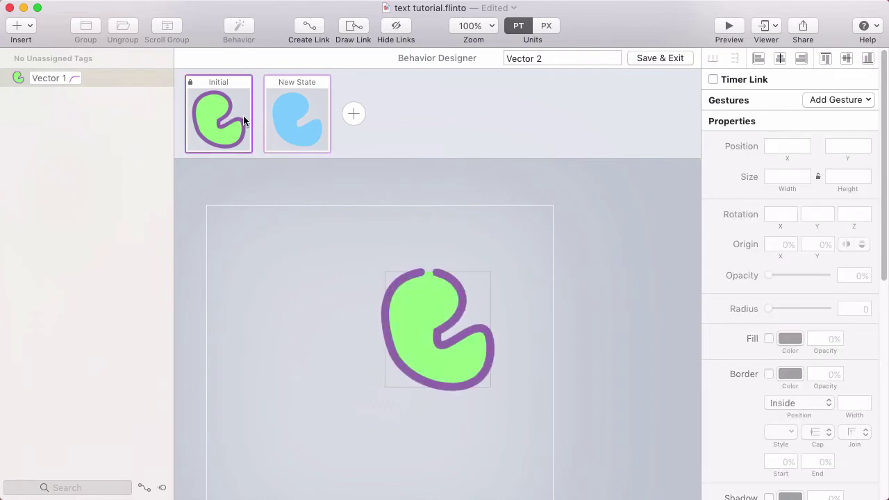
left_click(297, 117)
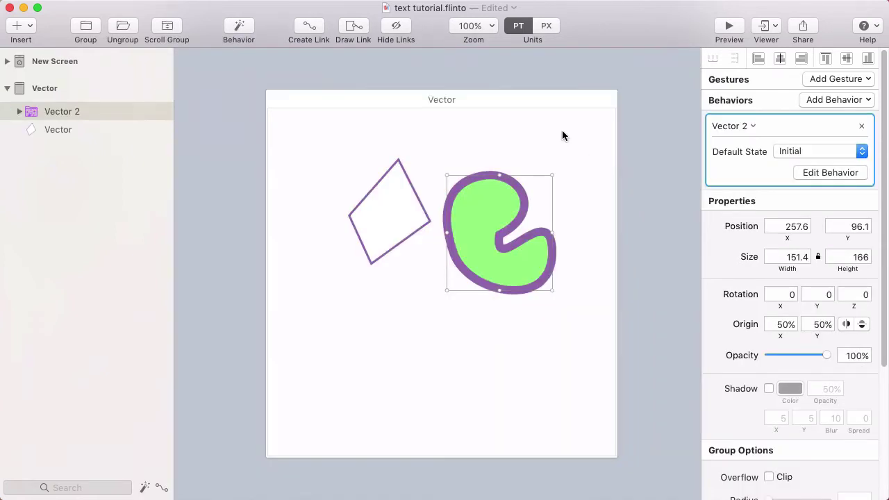
Edit the four-sided shape, moving its top point to about X 100, Y 42 and its left point further outward.
left_click(530, 122)
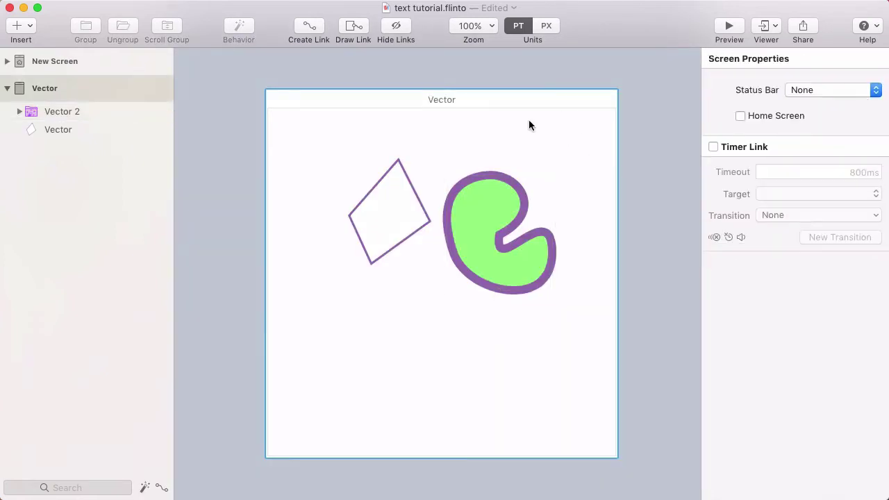
left_click(407, 179)
double_click(406, 179)
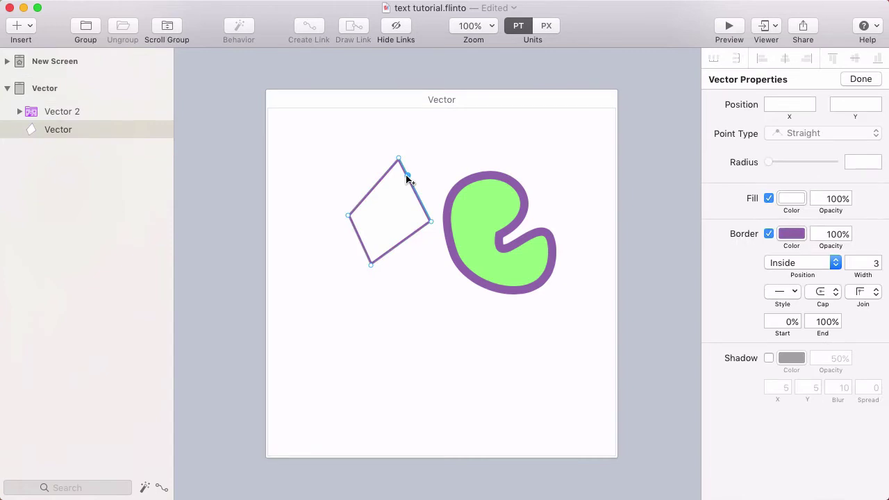
left_click_drag(399, 159, 337, 139)
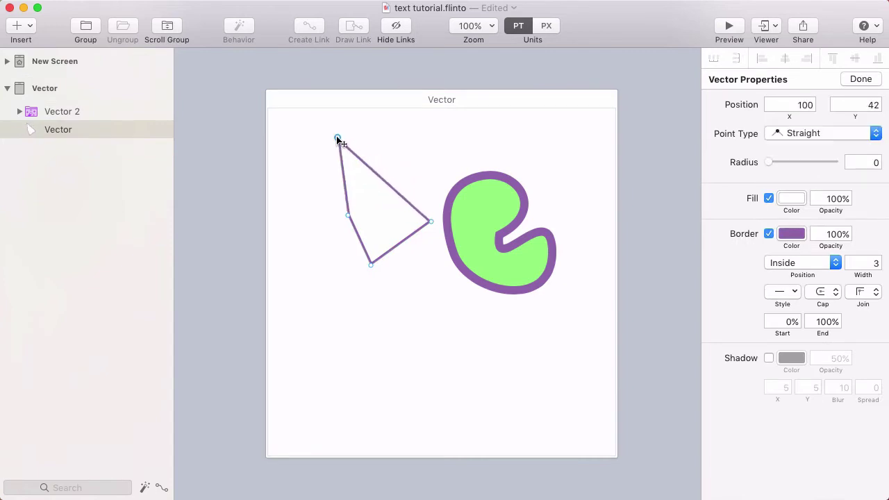
left_click_drag(348, 216, 318, 224)
Make the shape's left point Mirrored, move its bottom point to about X 154, Y 318, and finish editing.
left_click(805, 134)
left_click(806, 148)
left_click_drag(369, 268, 375, 331)
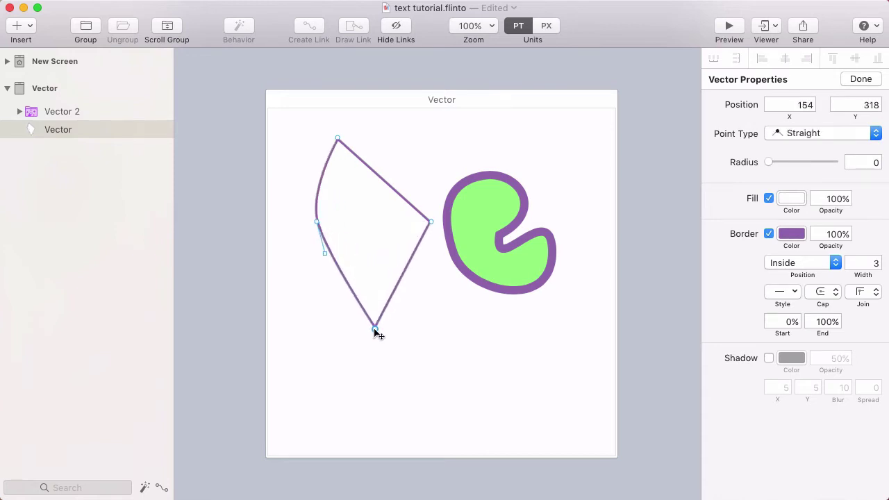
left_click(429, 340)
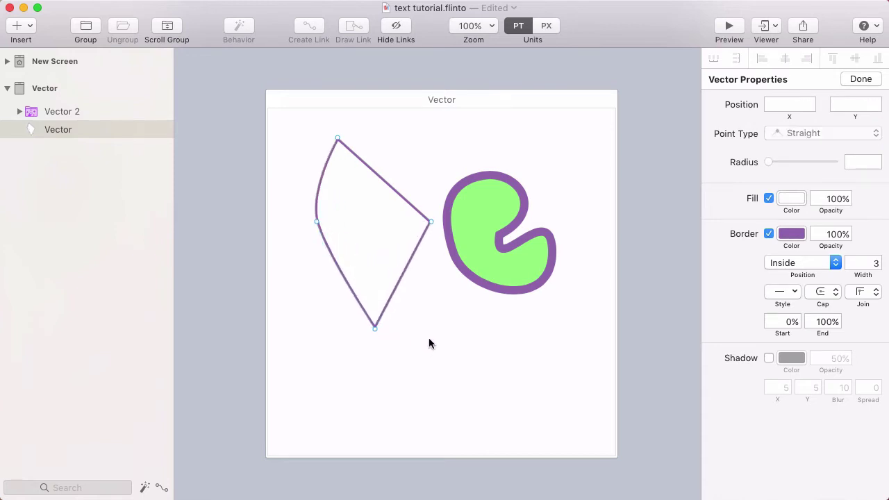
left_click(428, 342)
left_click(459, 331)
left_click(432, 315)
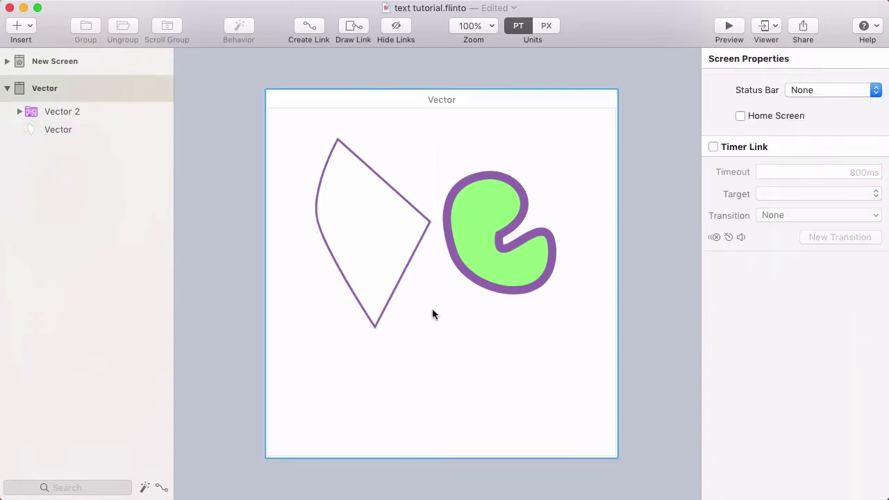
Draw an open three-point straight vector about 105 × 110 below the two existing shapes.
key("v")
left_click(430, 321)
left_click(400, 371)
left_click(471, 396)
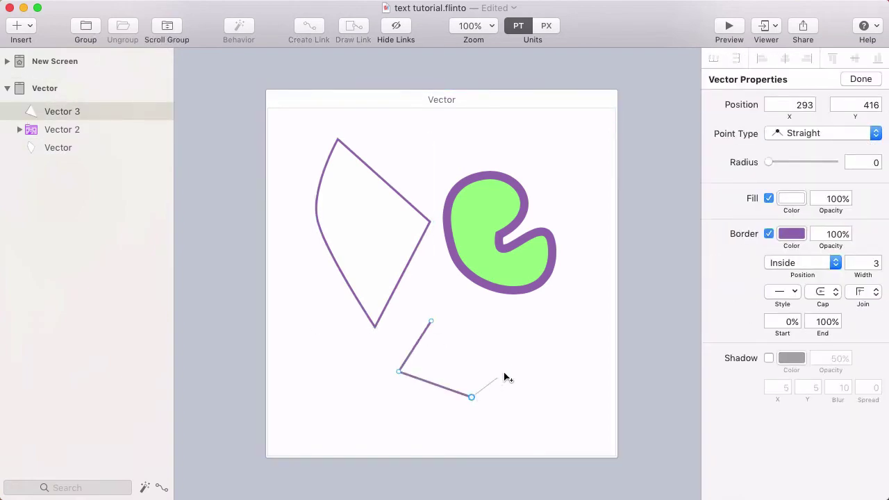
left_click(508, 349)
left_click(422, 367)
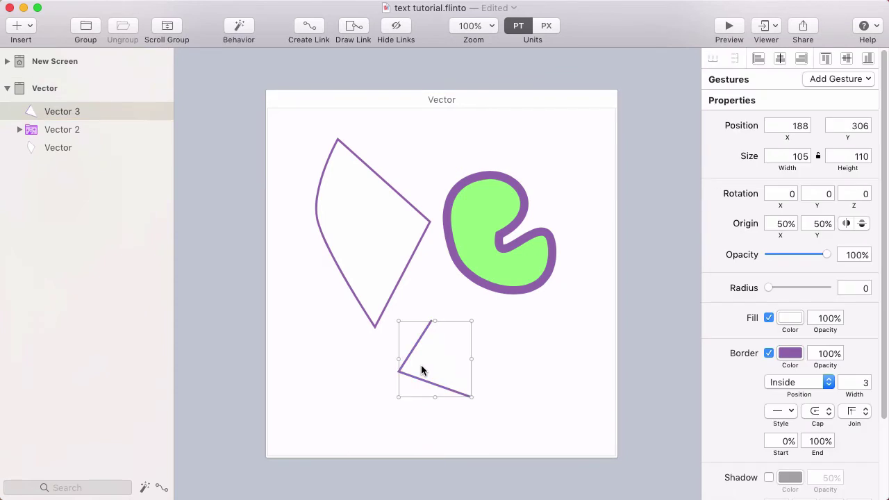
Move the open vector's upper endpoint to X 235, Y 284, and extend it with straight points at X 318, Y 284 and further down.
double_click(421, 368)
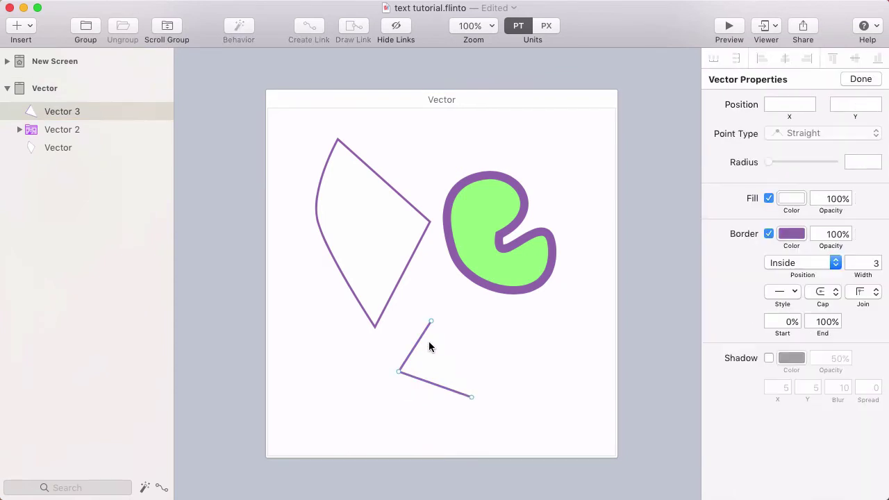
left_click_drag(432, 322, 431, 306)
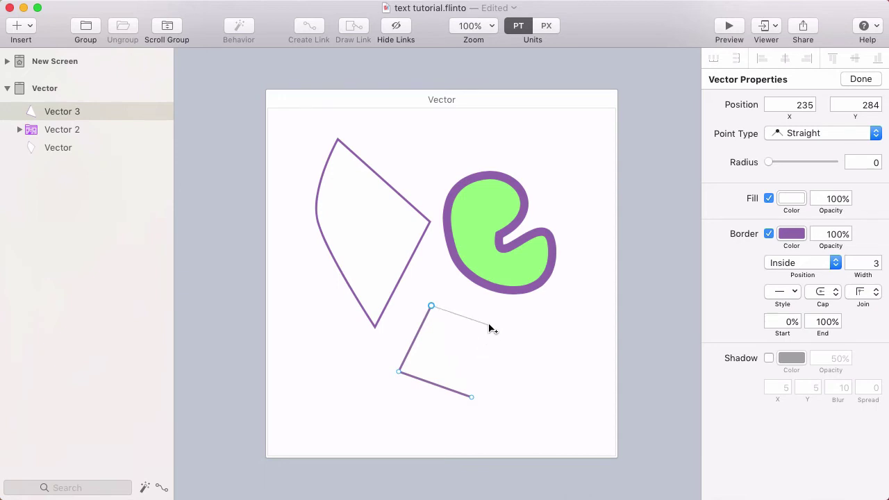
left_click(489, 306)
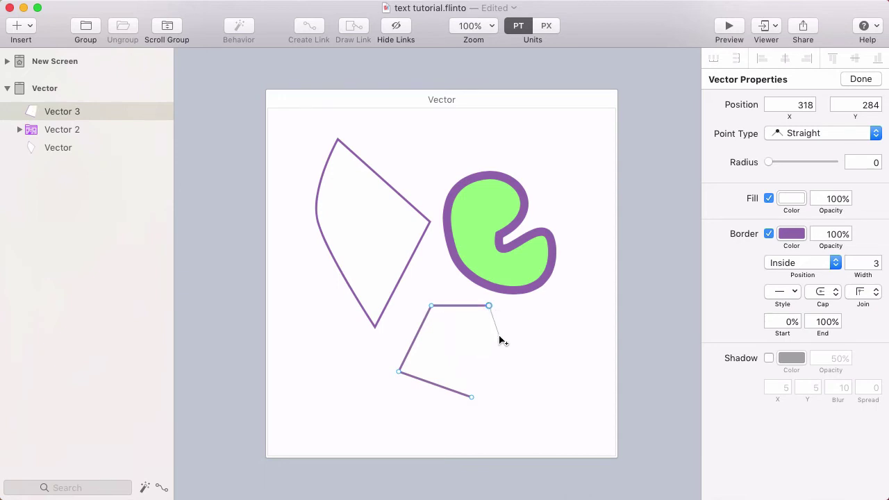
left_click(500, 336)
left_click(447, 354)
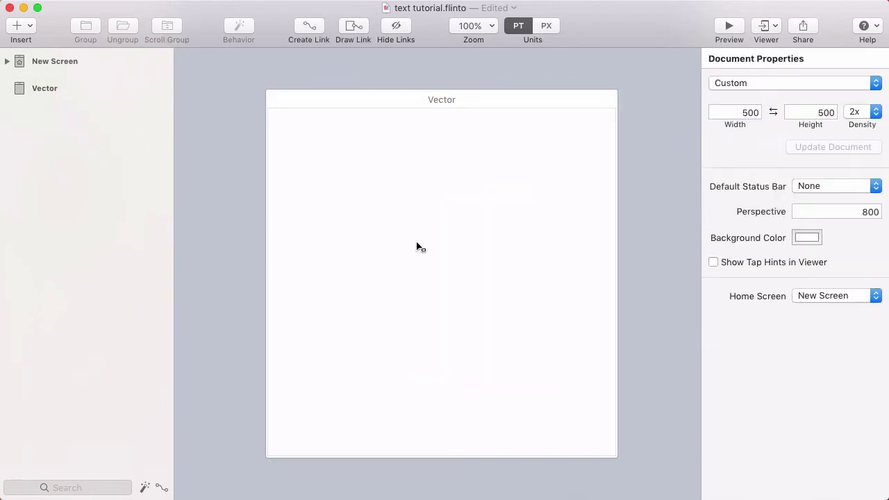
Draw a 42 × 42 square near the middle of the emptied Vector screen, fill it red and turn off its border.
left_click_drag(412, 240, 442, 271)
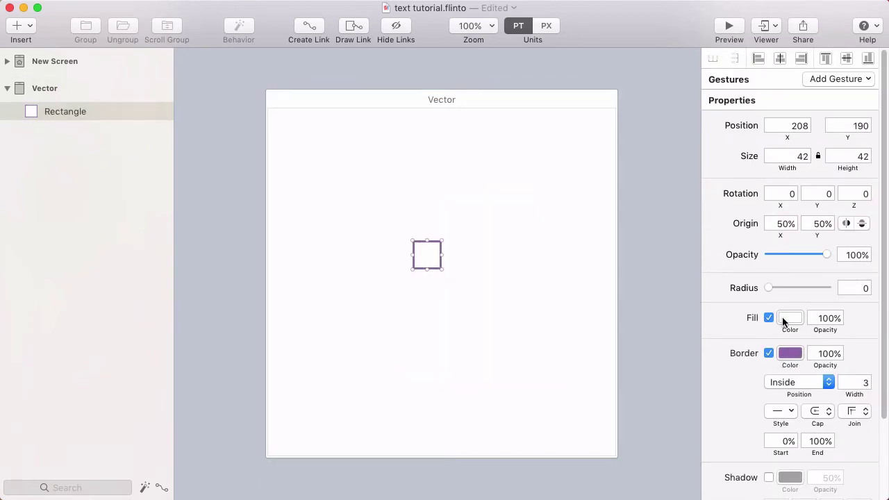
left_click(783, 319)
left_click(795, 400)
left_click_drag(822, 459, 867, 459)
left_click(724, 322)
left_click(767, 353)
left_click(484, 268)
Change the square's fill to dark red and move it to the centre of the Vector screen.
left_click(427, 255)
left_click(794, 321)
left_click_drag(843, 415, 854, 389)
left_click(572, 318)
left_click_drag(431, 264, 448, 291)
Edit the square's path to add a point at the middle of its right edge, and finish editing.
double_click(449, 292)
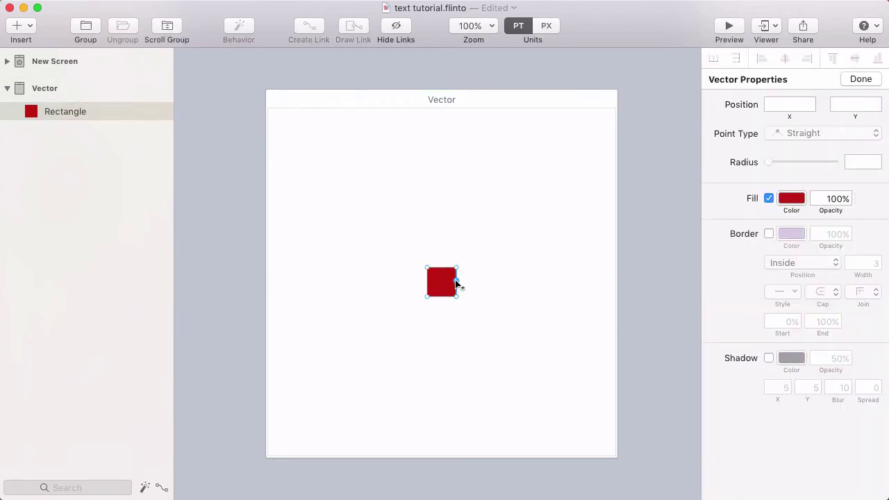
key("Escape")
double_click(448, 282)
left_click(456, 282)
key("Delete")
left_click(511, 306)
left_click(504, 303)
Create a behavior from the red square and add a New State to it.
left_click(438, 282)
key("super+b")
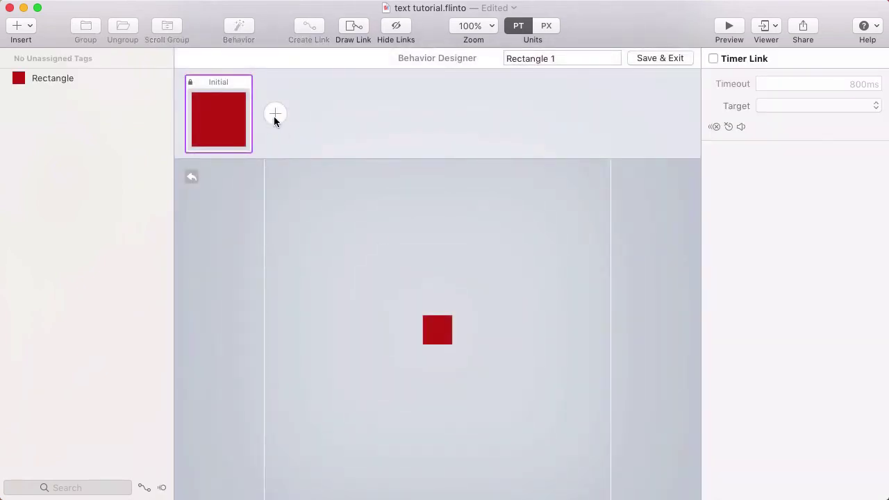
left_click(275, 114)
Reshape the New State's square into a right-pointing triangle about 26.7 × 42 by moving its points.
double_click(428, 332)
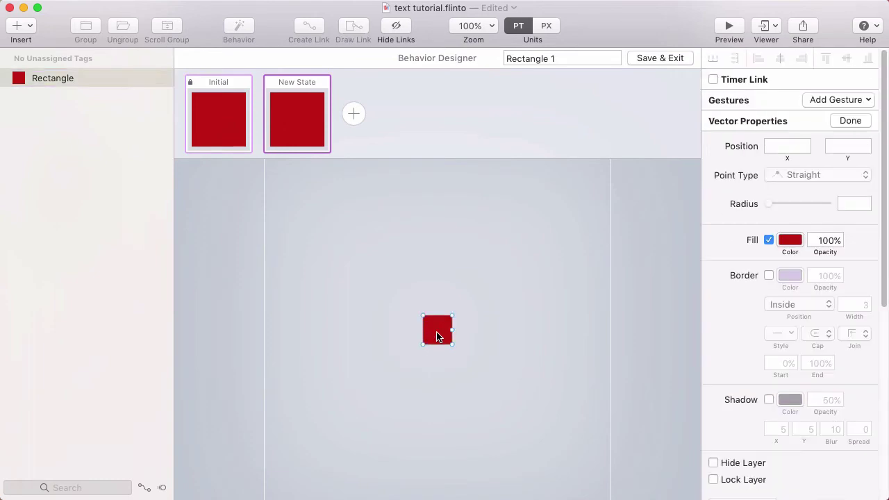
left_click_drag(452, 331, 471, 335)
left_click_drag(410, 310, 436, 334)
left_click(461, 355)
left_click(470, 364)
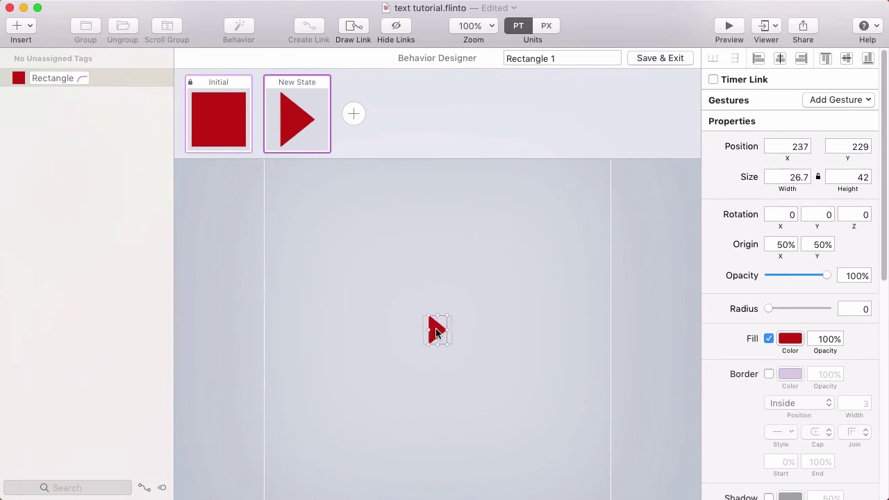
Fill the New State's triangle bright green with a 130° hue and preview the transition between the states.
left_click(789, 338)
left_click(770, 478)
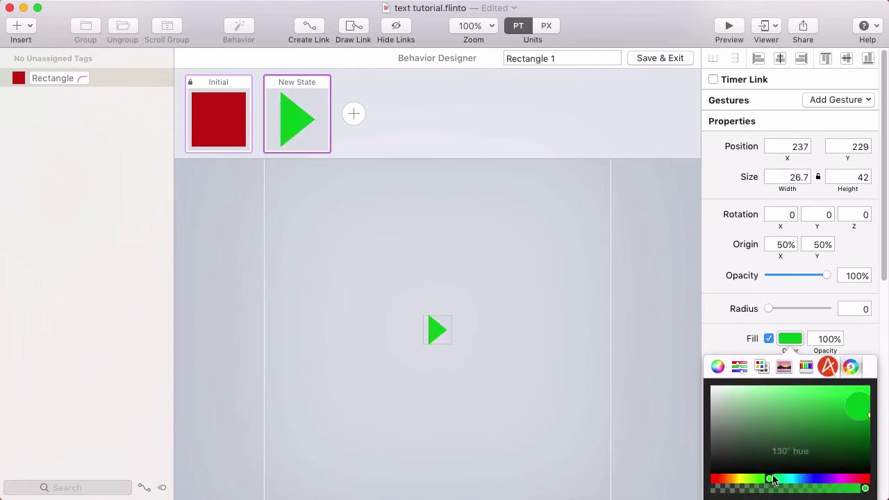
left_click_drag(811, 397, 840, 395)
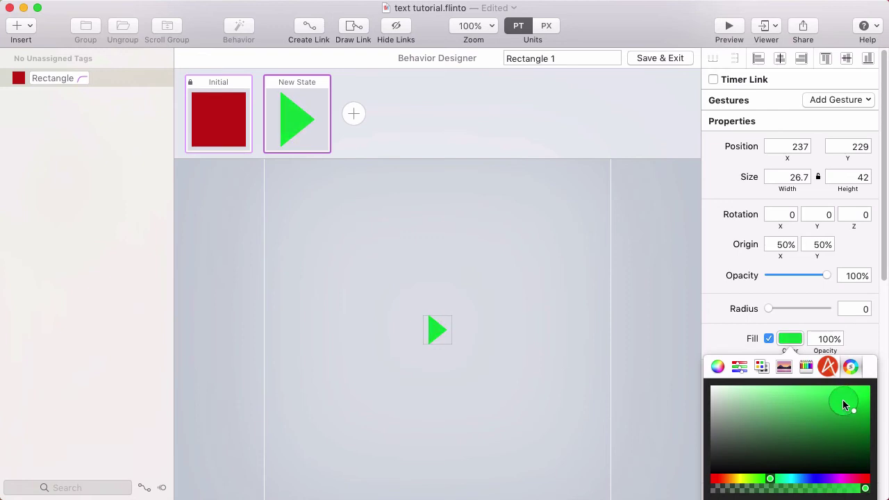
left_click(487, 300)
key("space")
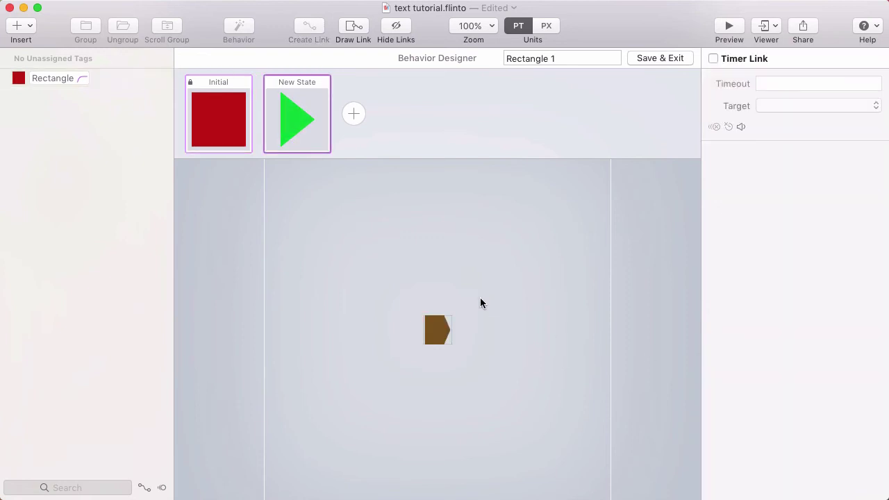
Examine the Radius and Point Type options for the triangle's tip point.
double_click(435, 329)
left_click_drag(440, 314, 462, 354)
left_click_drag(768, 203, 758, 202)
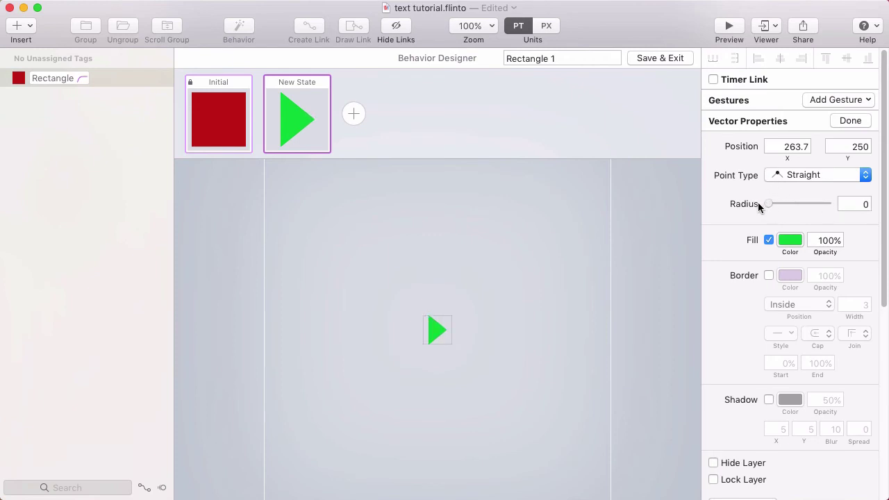
left_click(771, 177)
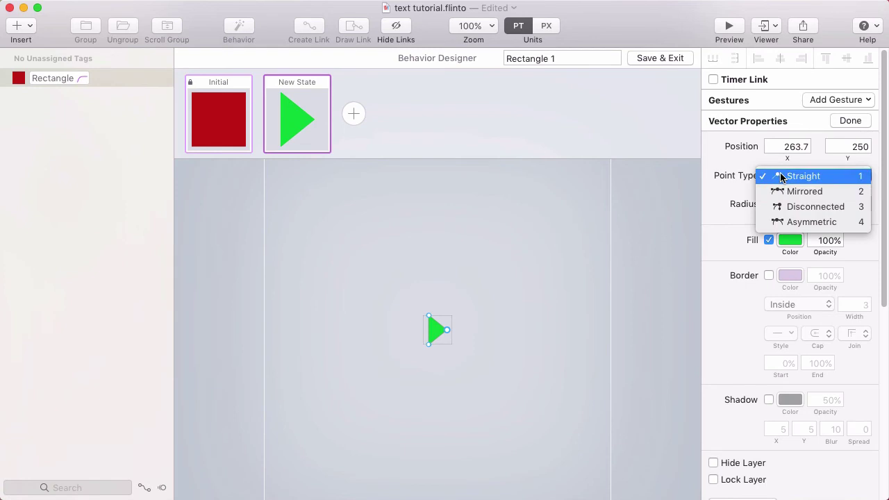
left_click(700, 159)
left_click(507, 282)
left_click(508, 261)
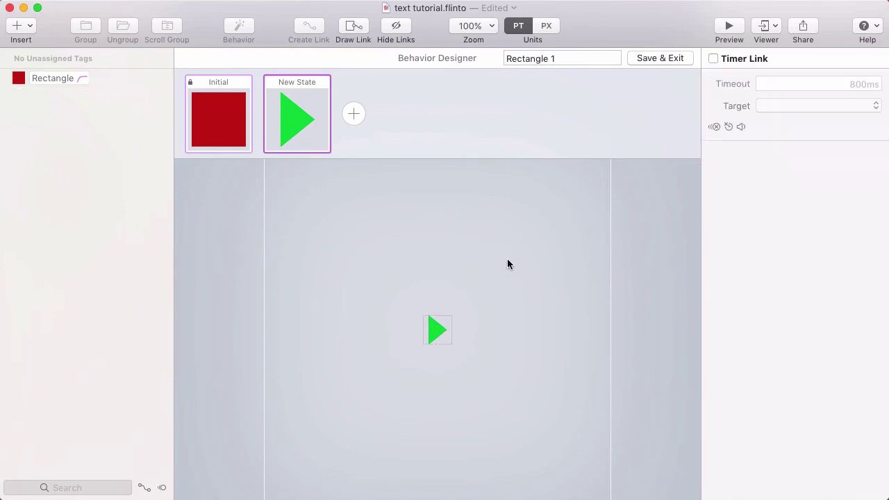
Draw a Tap link over the square in the Initial state, targeting New State.
left_click(238, 130)
key("d")
left_click_drag(418, 312, 457, 349)
left_click(306, 141)
left_click(361, 194)
Draw a Tap link about 52.4 × 50.1 over the triangle in the New State, targeting Initial.
left_click(292, 114)
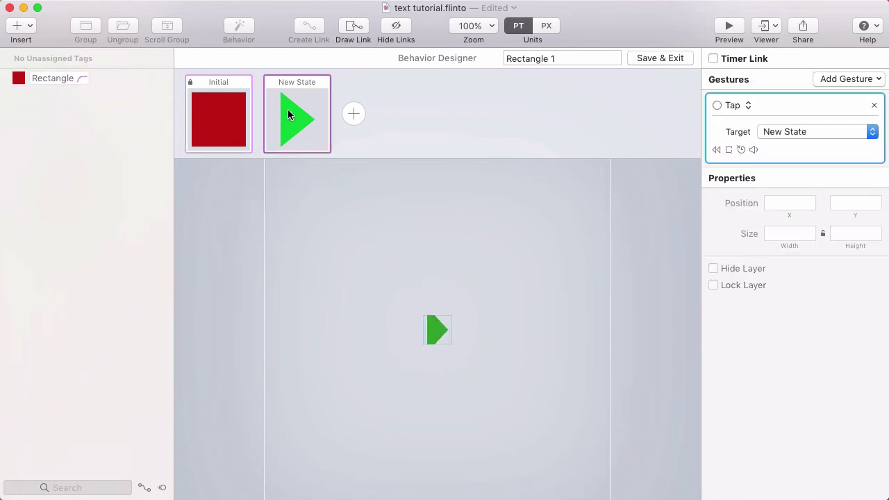
left_click_drag(418, 314, 265, 148)
left_click(297, 188)
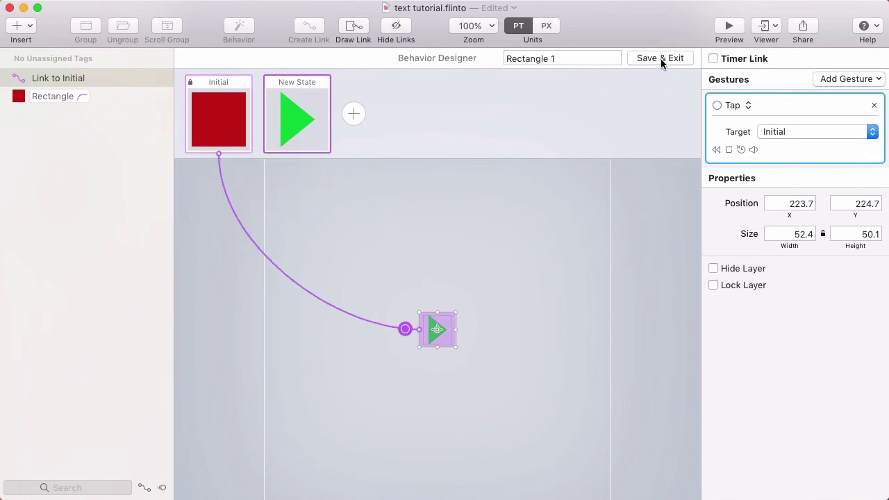
Preview the tap interaction between the square and triangle, then save and exit the Behavior Designer.
key("super+p")
left_click(439, 281)
left_click(438, 282)
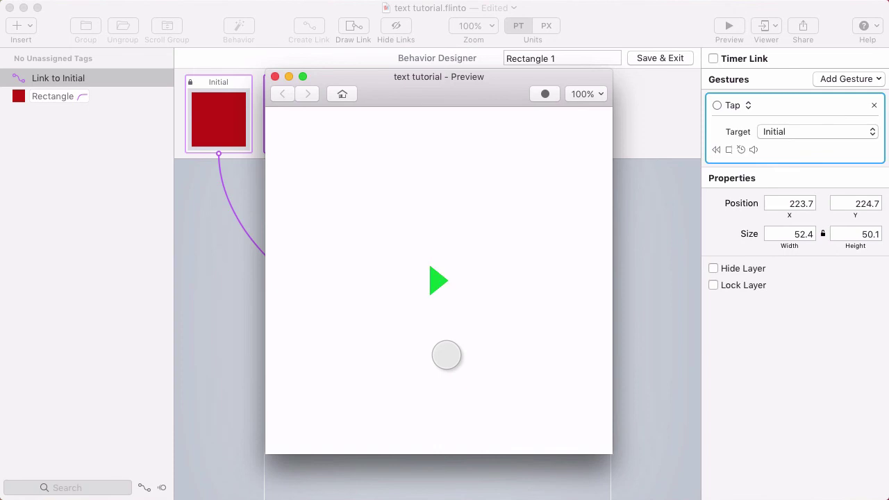
left_click(435, 288)
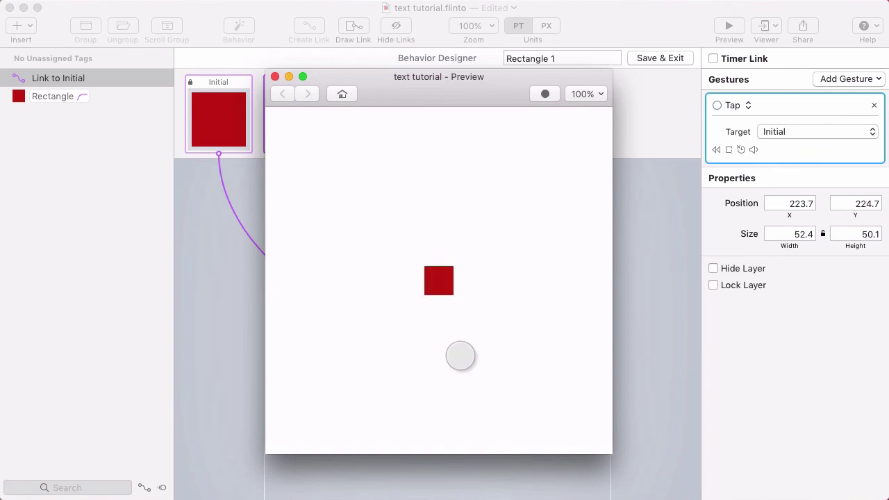
left_click(275, 76)
left_click(264, 206)
left_click(661, 59)
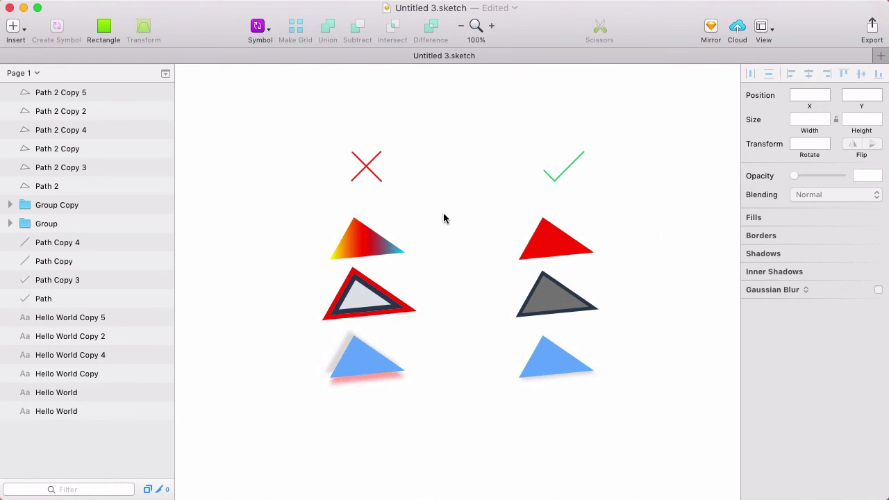
In Sketch, examine the fill, border and shadow settings of the three triangles below the red cross.
left_click(366, 245)
left_click(359, 295)
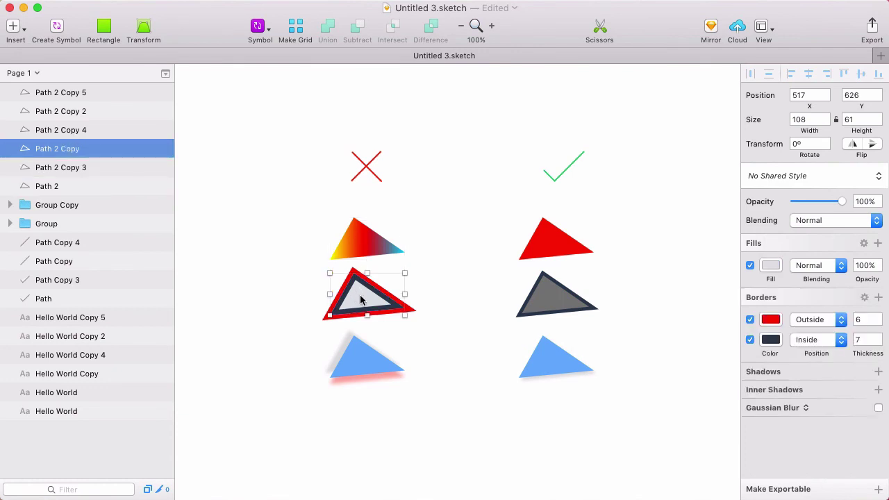
left_click(363, 354)
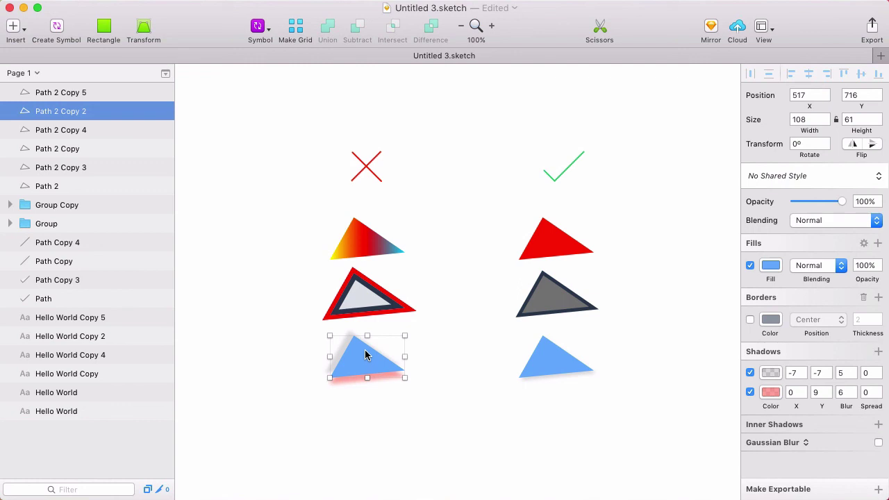
left_click(435, 330)
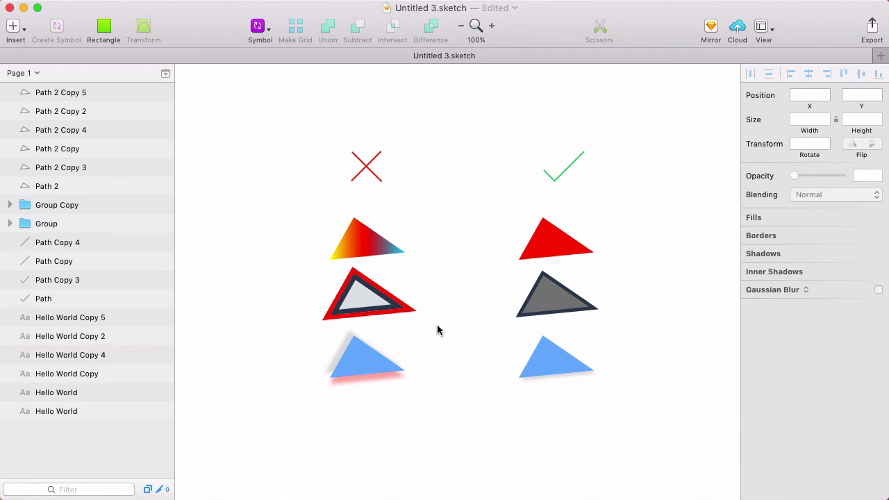